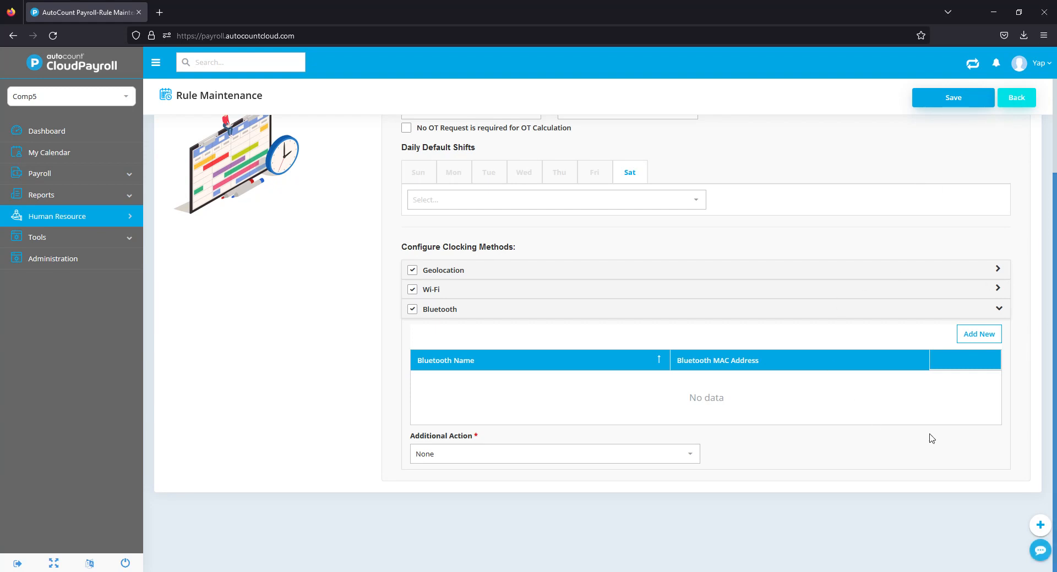
Enable Wi-Fi clocking alongside Geolocation and Bluetooth for the attendance rule
left_click(437, 311)
scroll(610, 333, "up", 1)
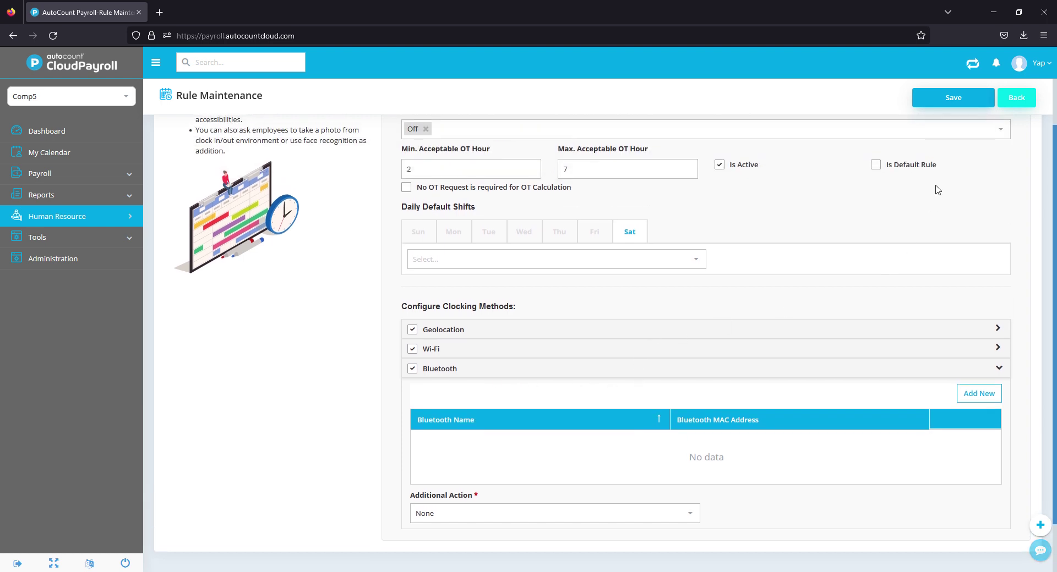
Save the new attendance rule and acknowledge the rule-created confirmation
left_click(953, 99)
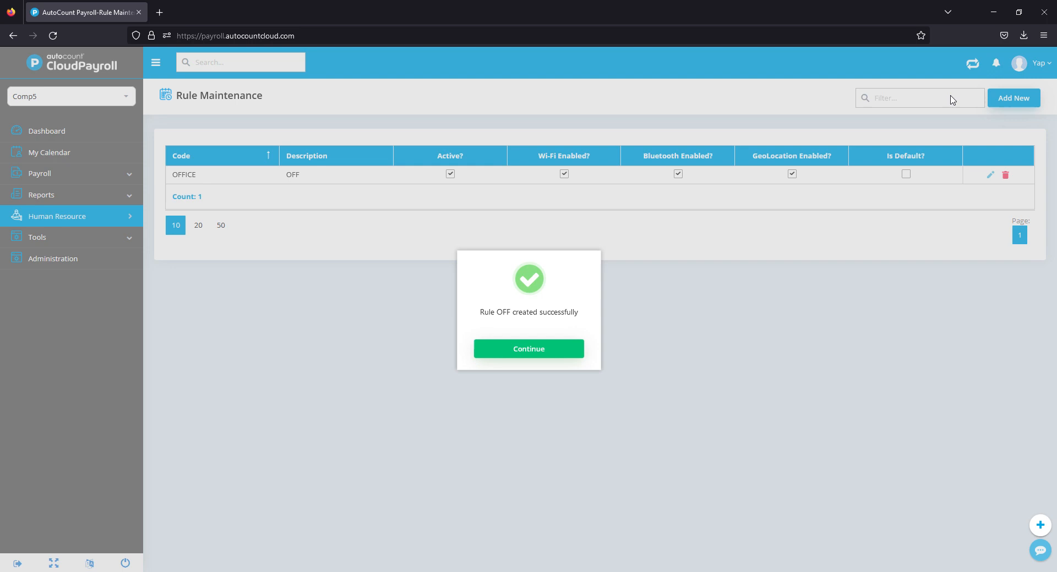
left_click(530, 351)
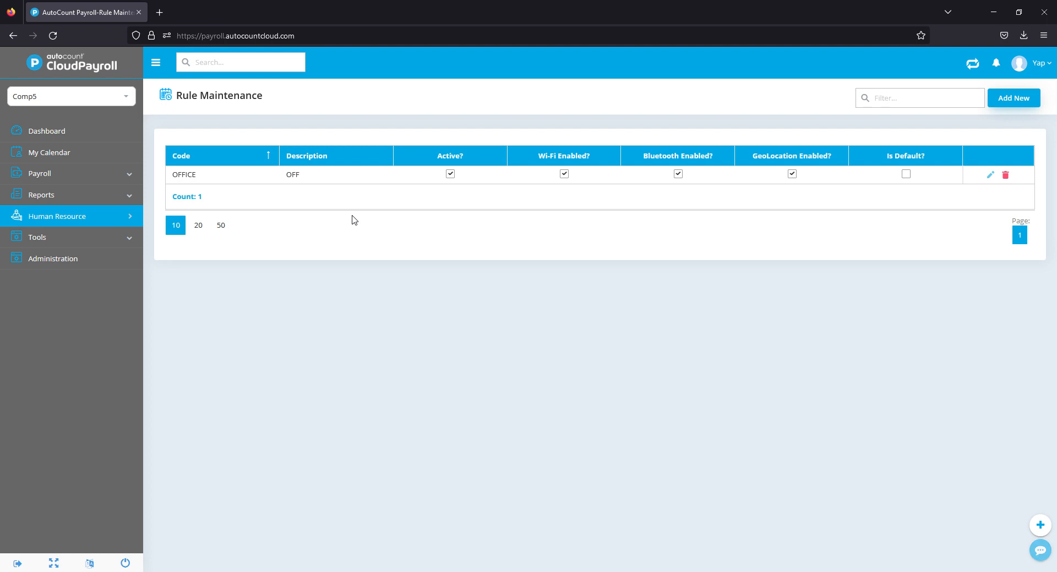
mouse_move(50, 237)
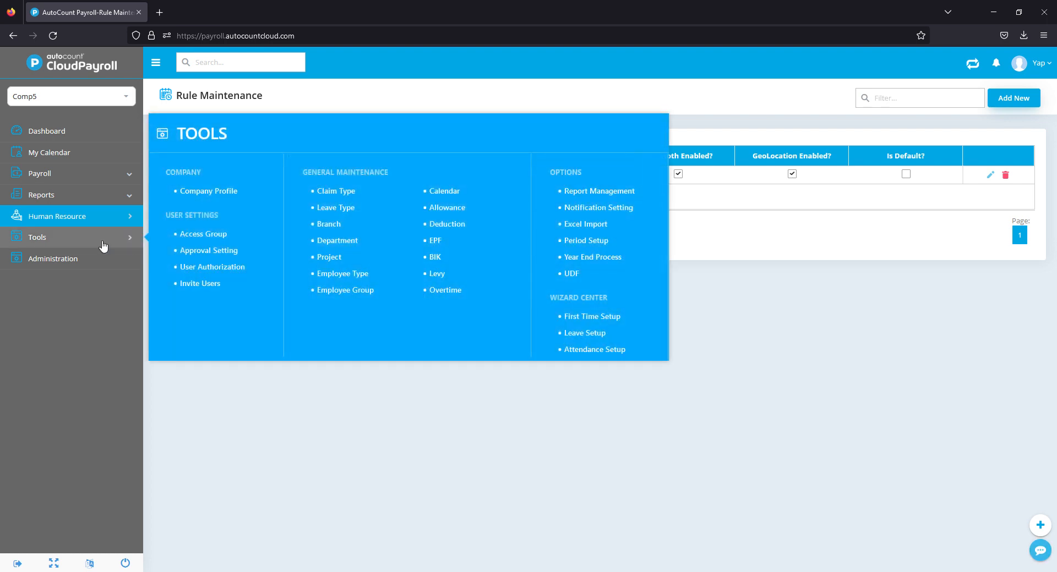
Show Comp5's Company Profile with its Contribution / Payout Setting section
left_click(208, 191)
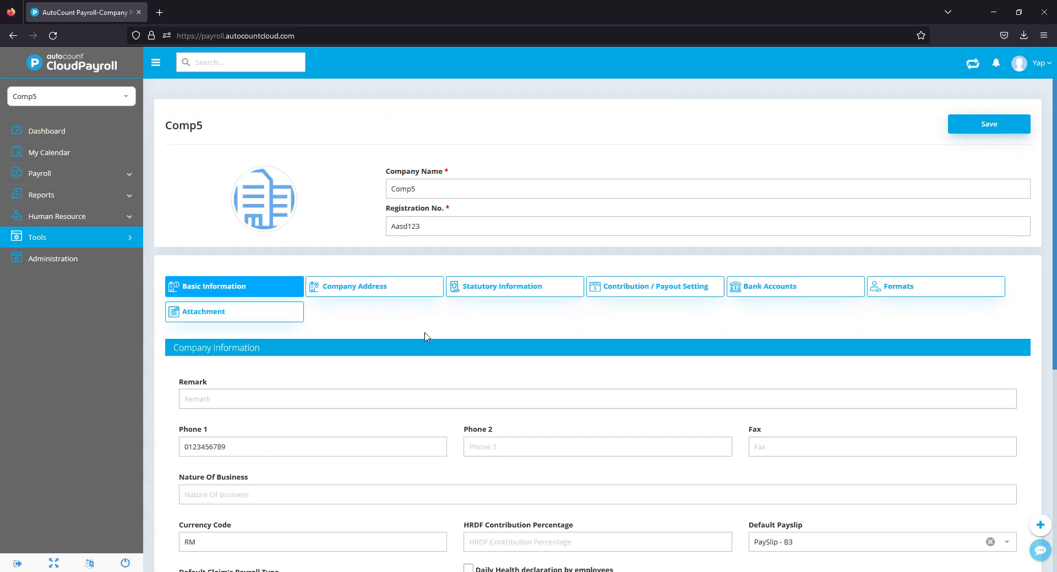
left_click(672, 288)
scroll(615, 310, "down", 3)
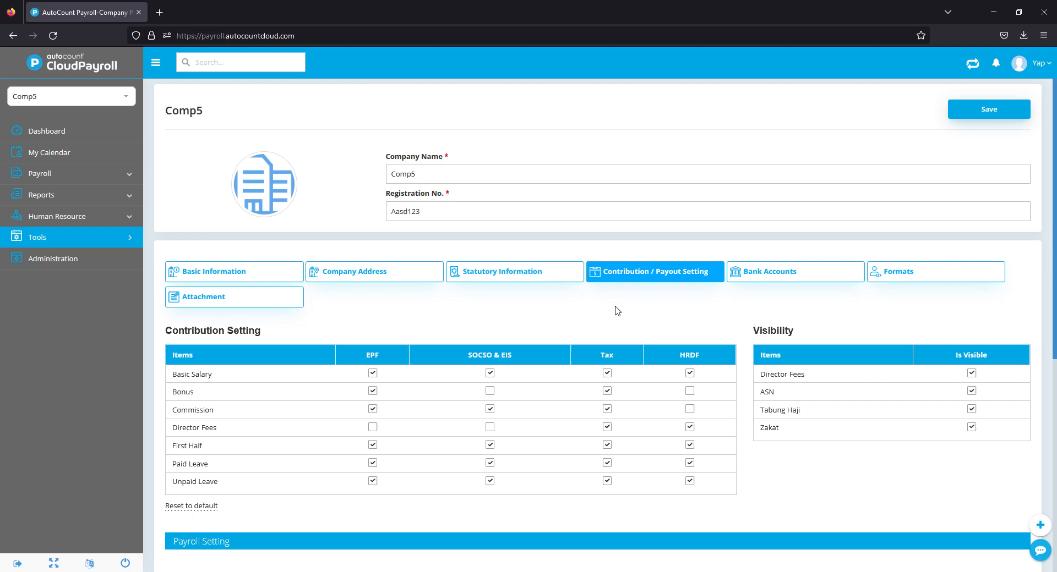
scroll(615, 311, "down", 3)
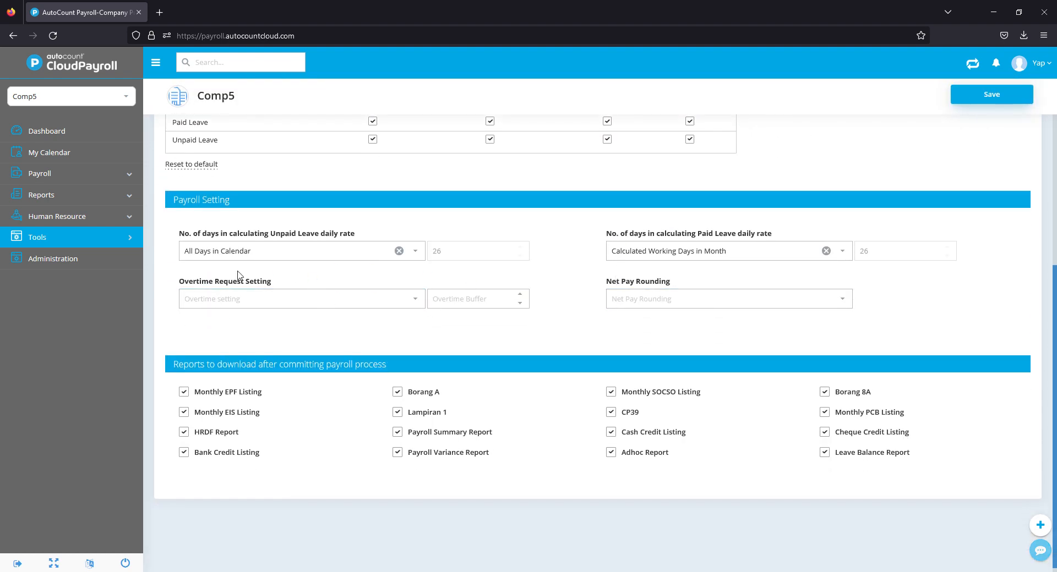
Review the Overtime Request Setting options and choose Before Start
left_click(384, 299)
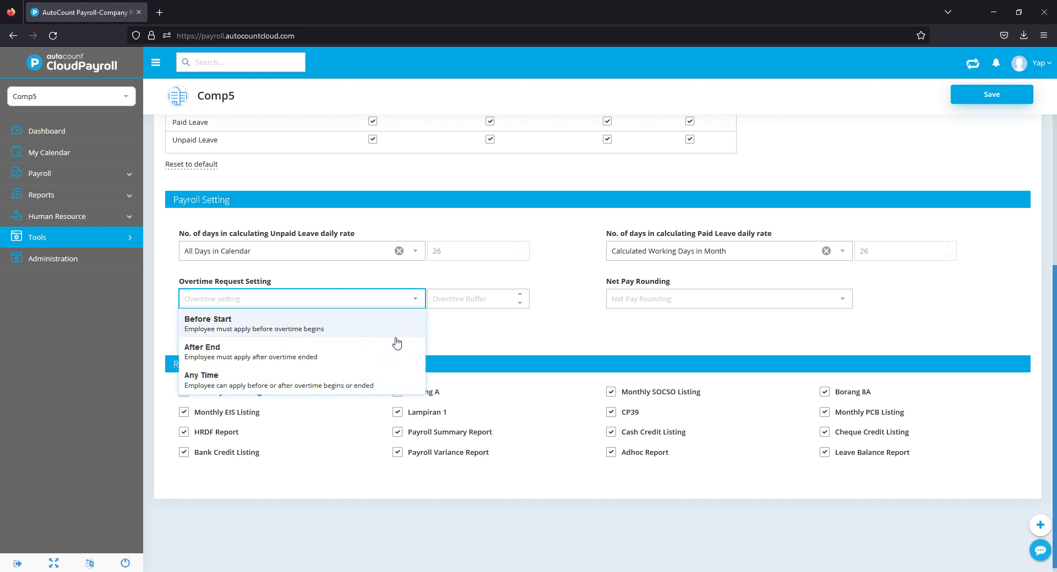
left_click(501, 339)
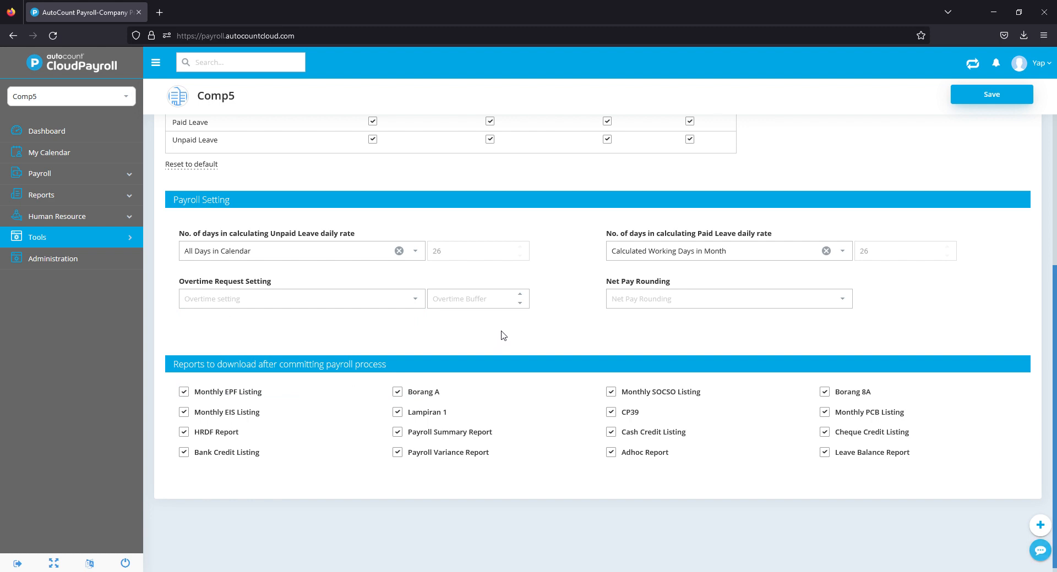
left_click(396, 298)
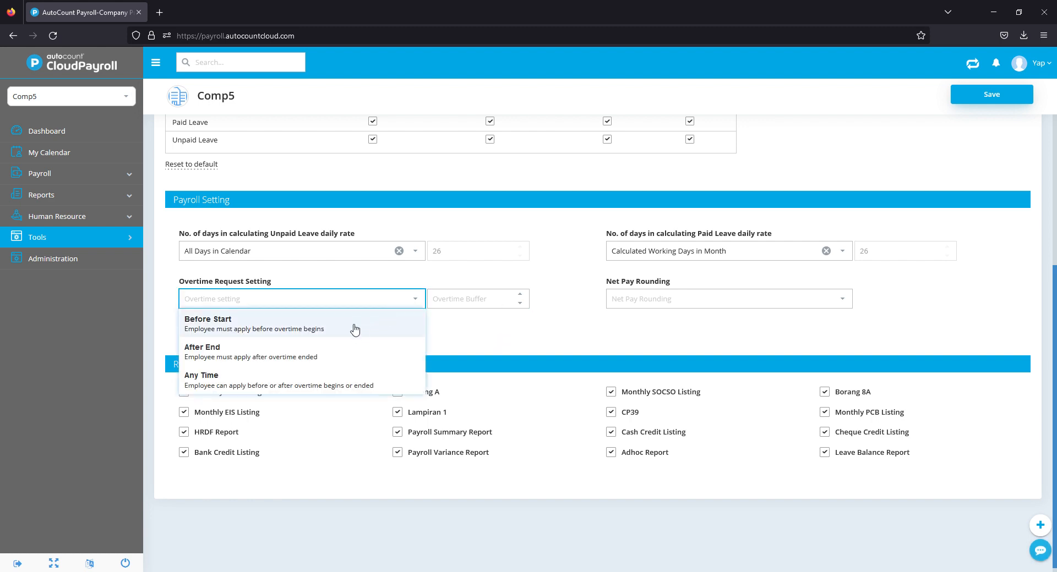
left_click(247, 321)
Set the Overtime Buffer to 60, try After End, then clear the Overtime Request Setting
left_click(519, 295)
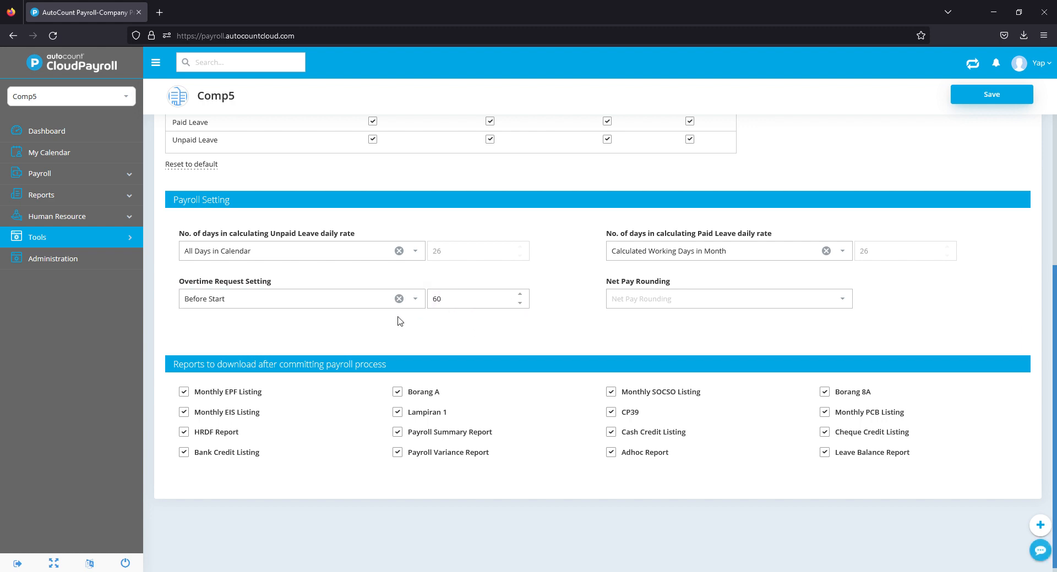
left_click(413, 299)
left_click(346, 350)
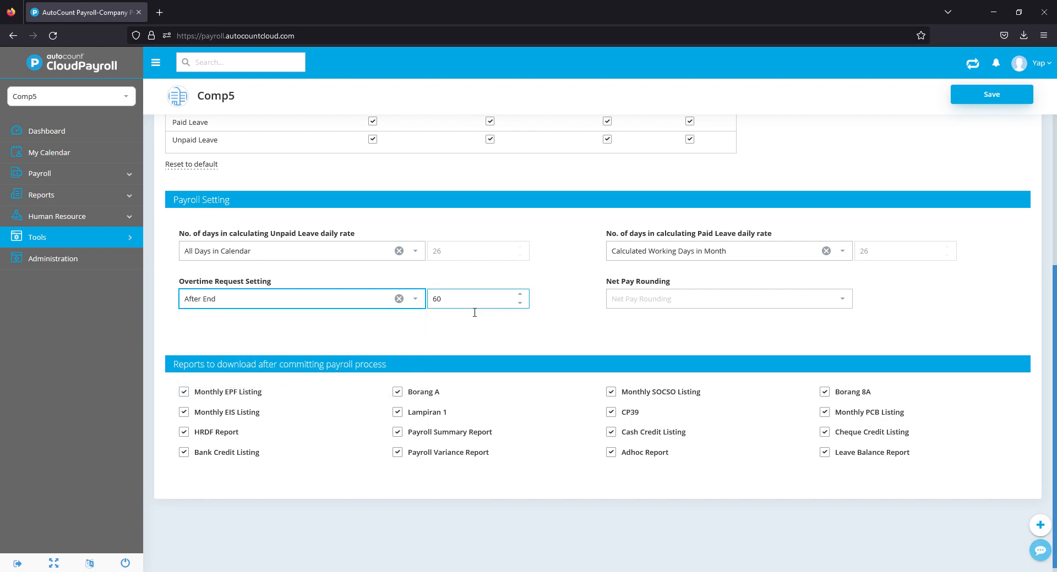
left_click(398, 298)
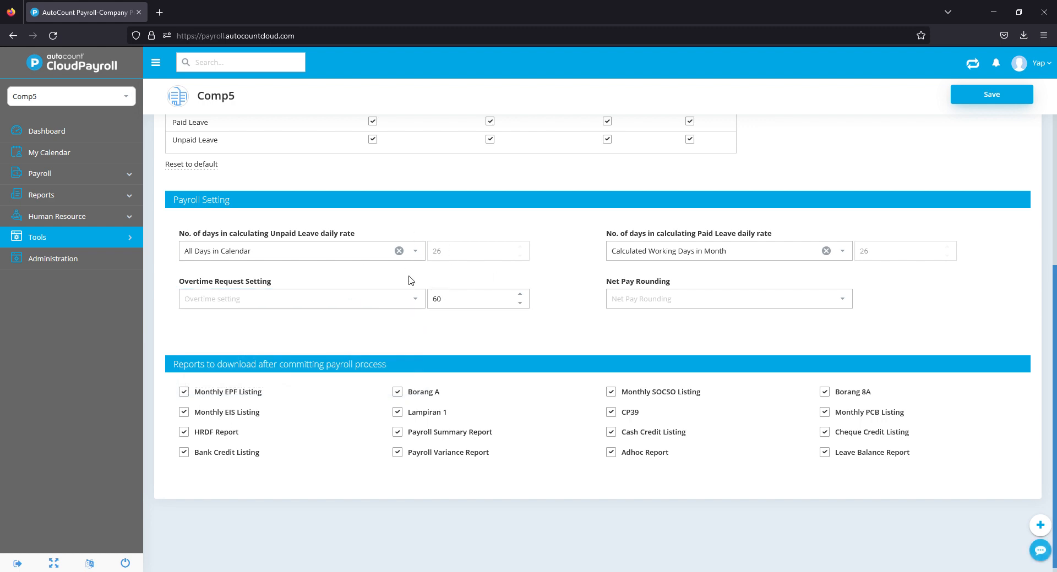